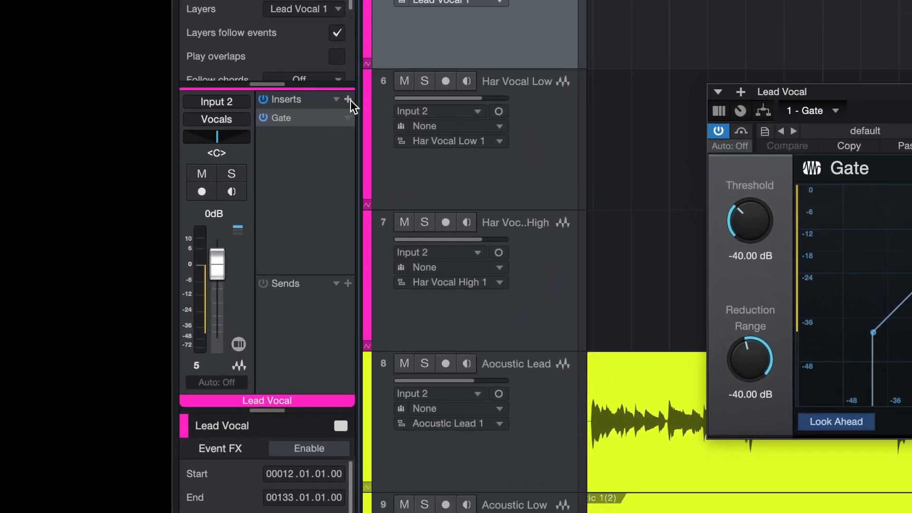
Step: Browse the PreSonus effects available as inserts for the Lead Vocal channel
{"action": "left_click", "coordinate": [350, 100]}
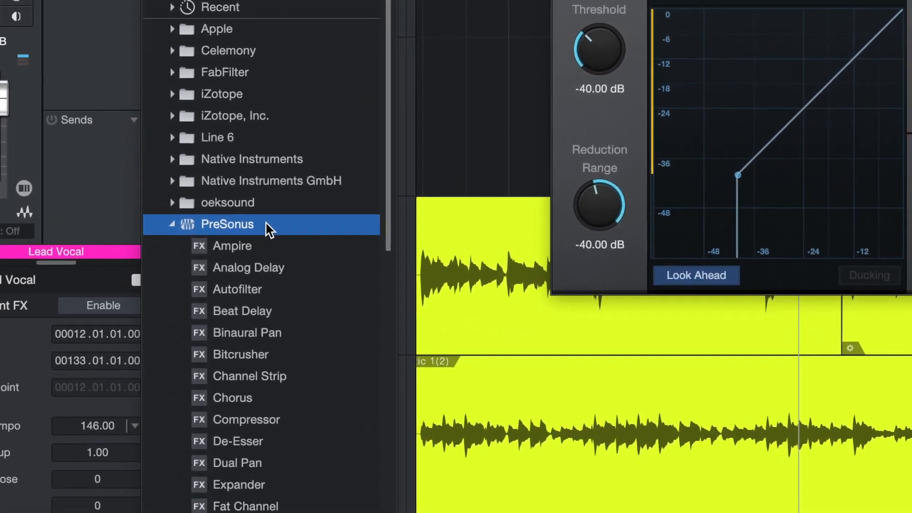
{"action": "scroll", "coordinate": [342, 328], "scroll_direction": "down", "scroll_amount": 5}
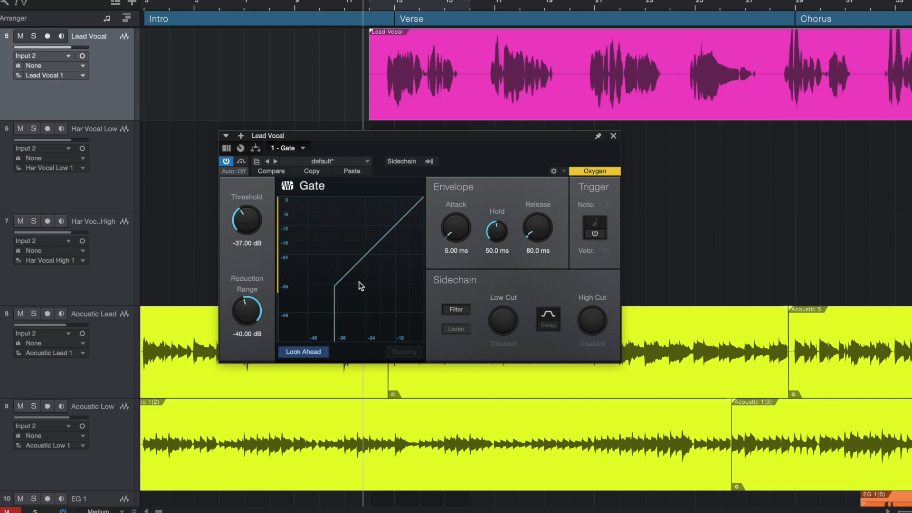
Step: Raise the Gate threshold to 0.00 dB and set its reduction range to -72.00 dB
{"action": "left_click_drag", "start_coordinate": [256, 215], "coordinate": [254, 190]}
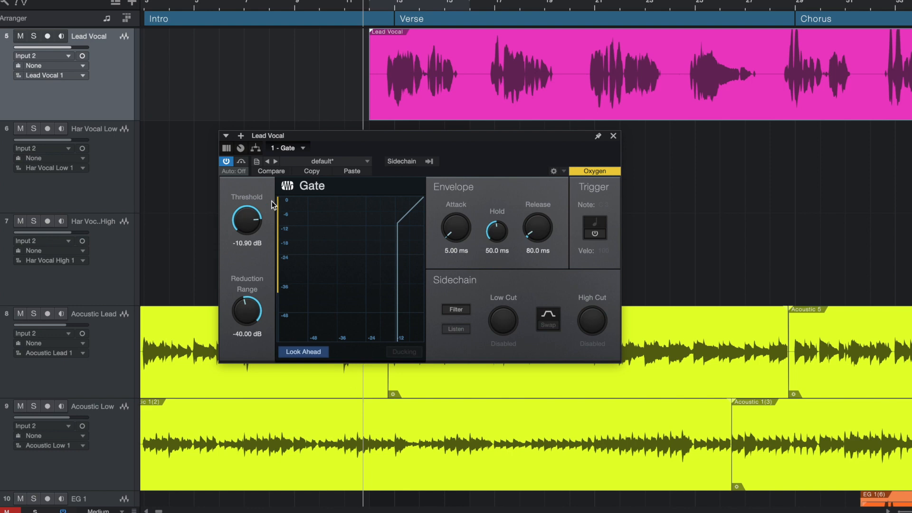
{"action": "left_click_drag", "start_coordinate": [247, 219], "coordinate": [253, 180]}
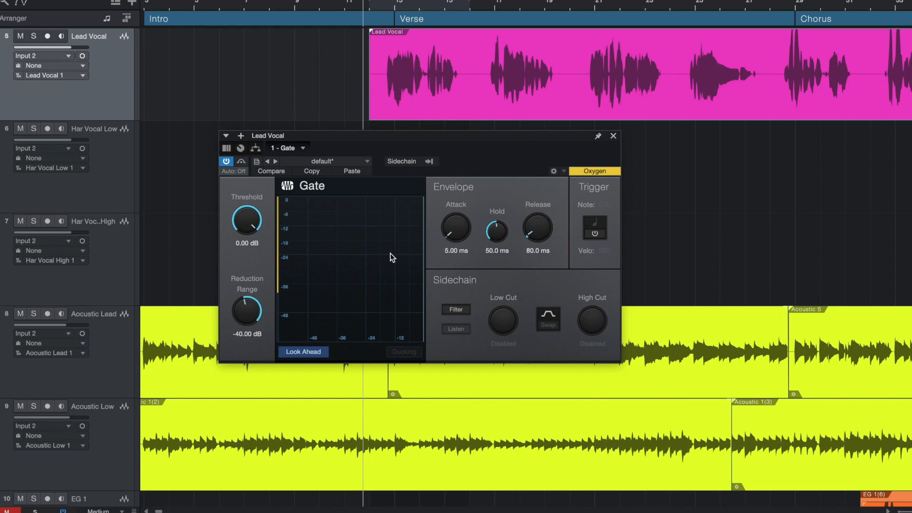
{"action": "left_click_drag", "start_coordinate": [244, 315], "coordinate": [260, 354]}
Step: Solo the Lead Vocal track and play the first phrase from the start of its event through the Gate
{"action": "key", "text": "s"}
{"action": "left_click", "coordinate": [388, 94]}
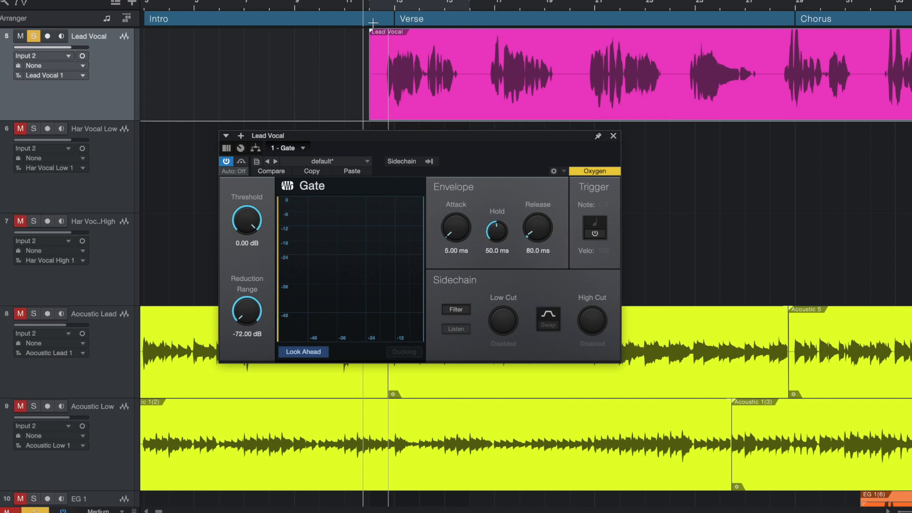
{"action": "left_click", "coordinate": [369, 8]}
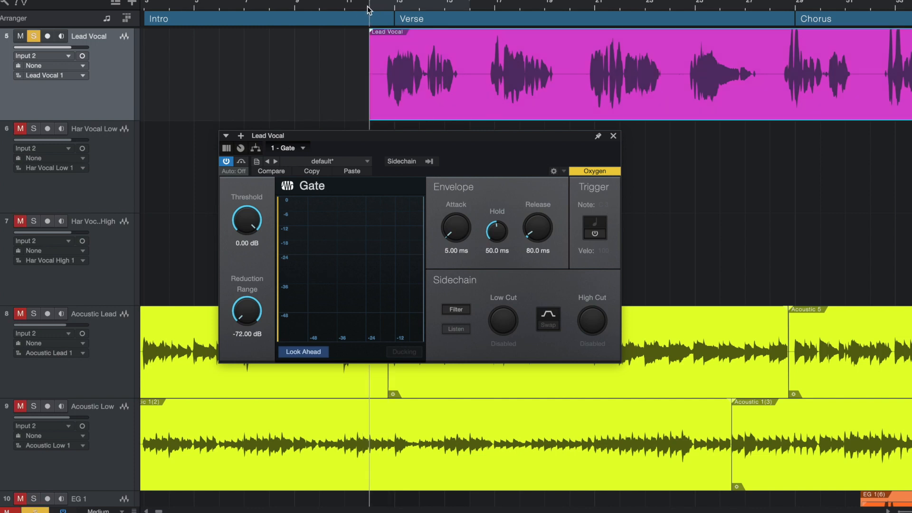
{"action": "key", "text": "space"}
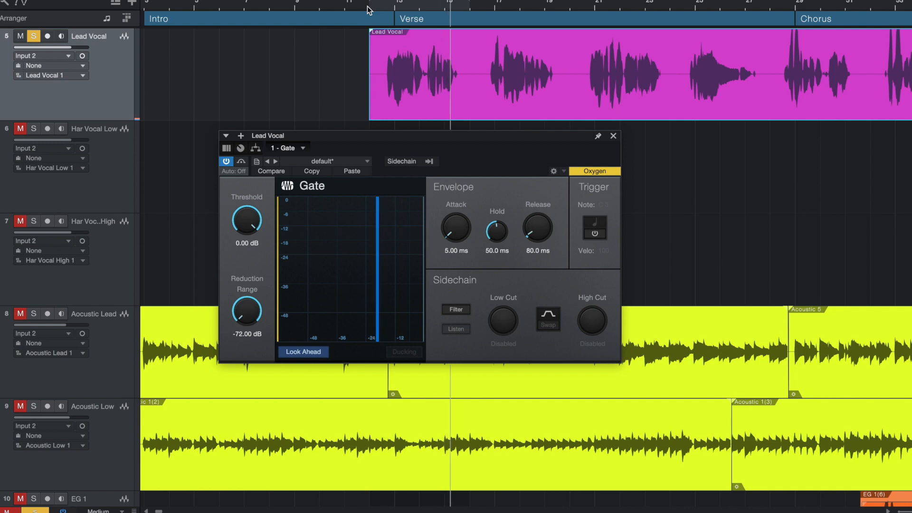
{"action": "key", "text": "space"}
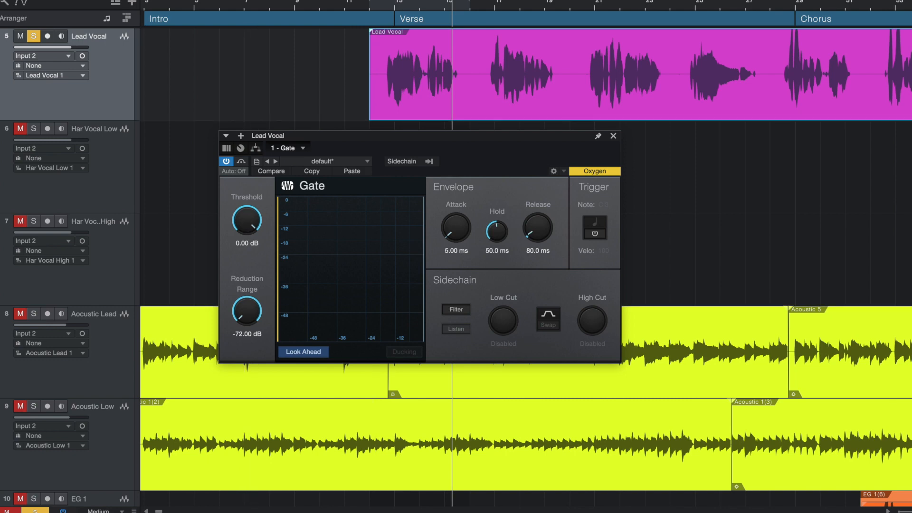
Step: Play the vocal from just before the first phrase while adjusting the Gate threshold, ending at -14.70 dB
{"action": "left_click", "coordinate": [375, 6]}
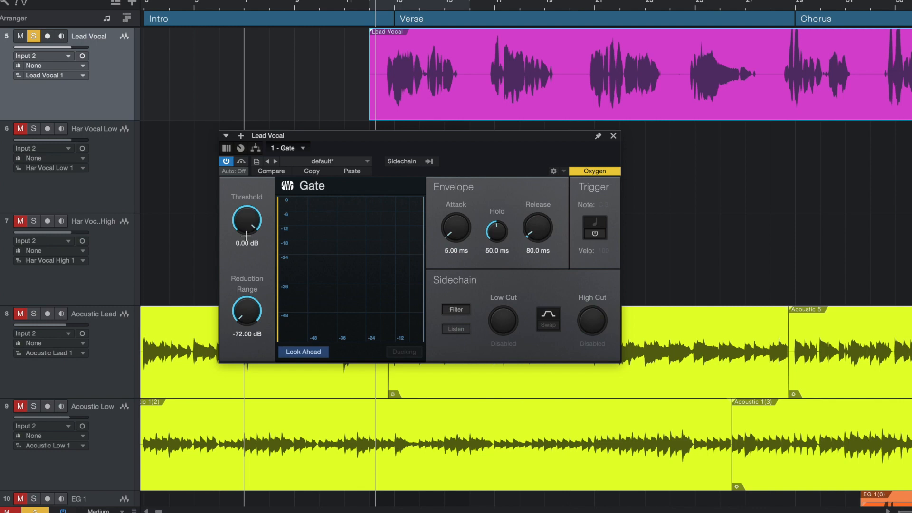
{"action": "left_click_drag", "start_coordinate": [247, 229], "coordinate": [240, 255]}
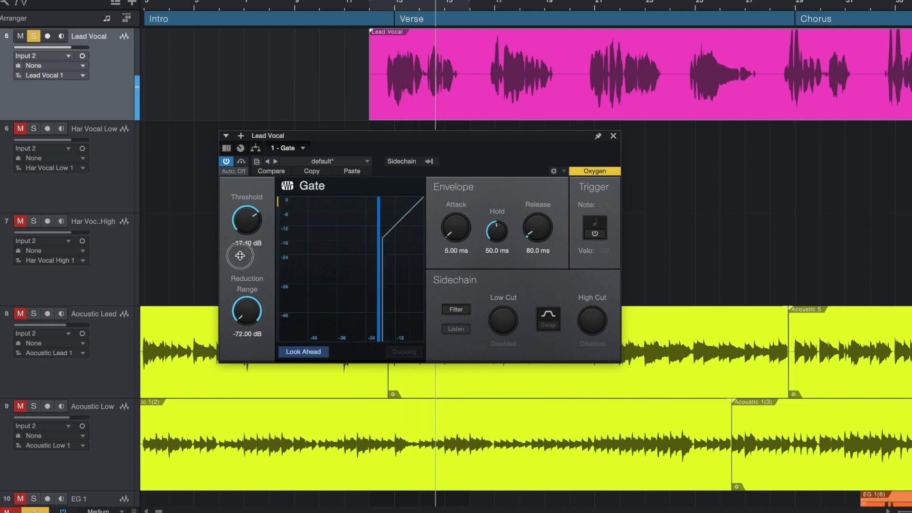
{"action": "left_click_drag", "start_coordinate": [239, 255], "coordinate": [239, 258]}
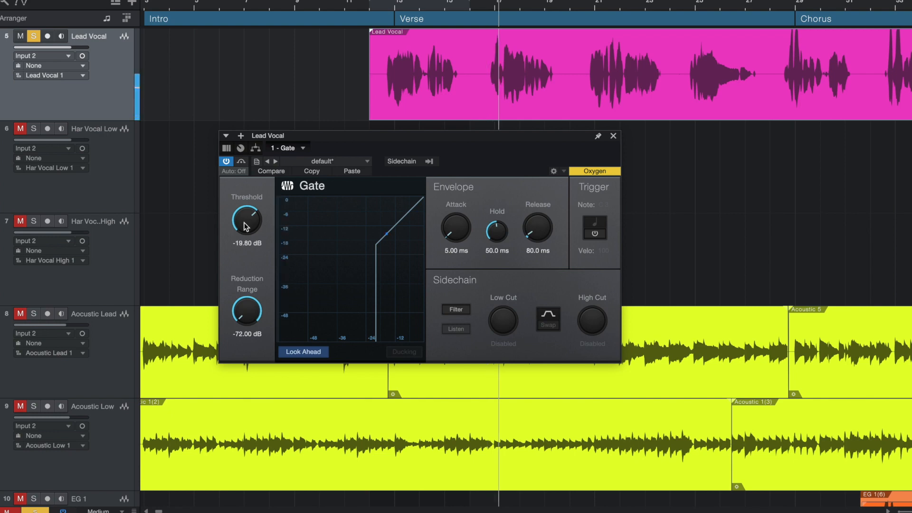
{"action": "mouse_move", "coordinate": [243, 224]}
{"action": "left_mouse_down"}
{"action": "mouse_move", "coordinate": [238, 236]}
{"action": "mouse_move", "coordinate": [247, 217]}
{"action": "left_mouse_up"}
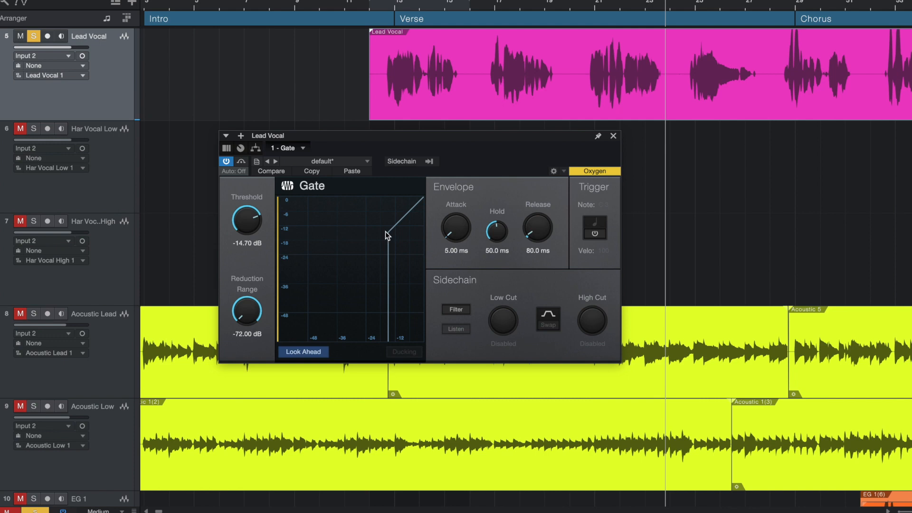
Step: Set the Gate threshold to -25.20 dB and play back the first vocal phrase
{"action": "left_click_drag", "start_coordinate": [247, 219], "coordinate": [247, 237]}
{"action": "left_click", "coordinate": [387, 6]}
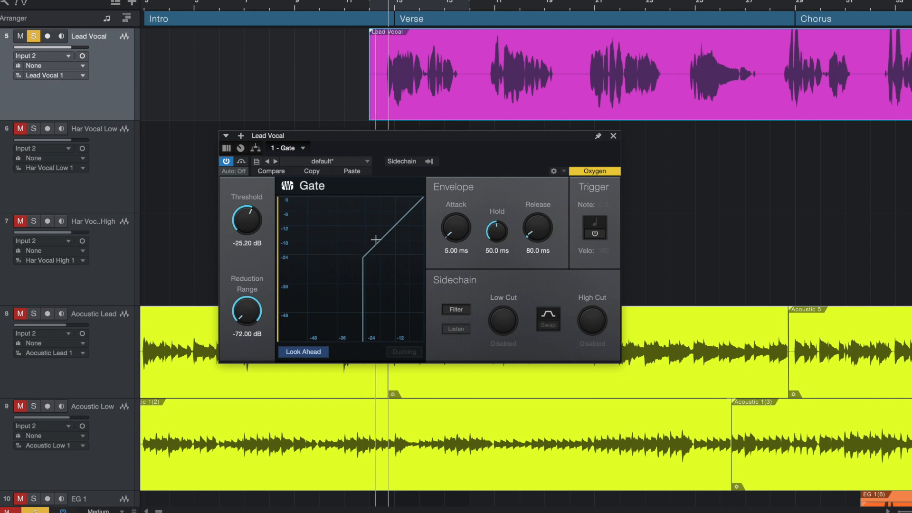
{"action": "left_click", "coordinate": [373, 7]}
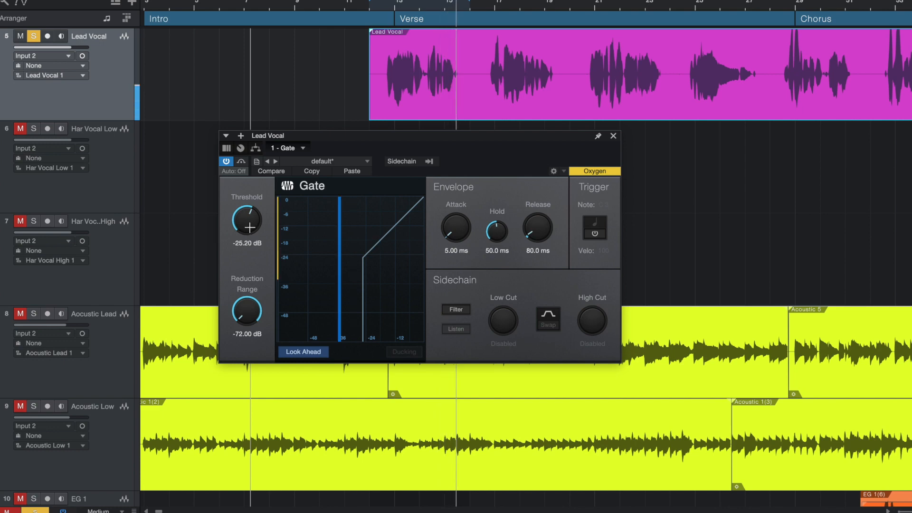
{"action": "left_click", "coordinate": [389, 4]}
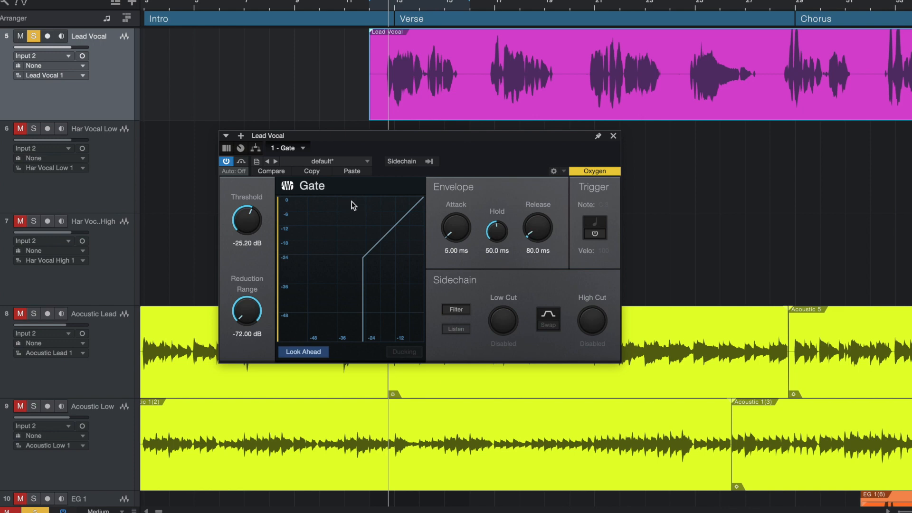
{"action": "key", "text": "space"}
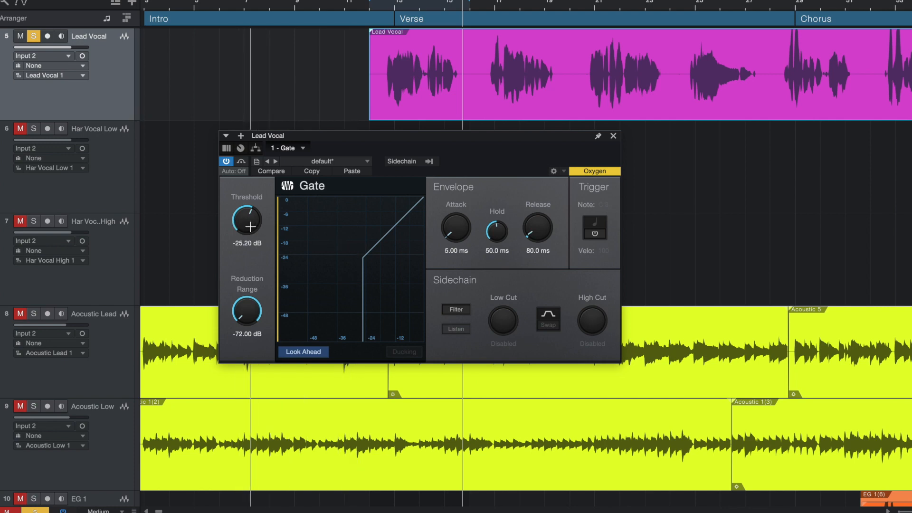
Step: Set the Gate threshold to -31.50 dB and return the playback position to near the start of the vocal event
{"action": "left_click_drag", "start_coordinate": [251, 226], "coordinate": [257, 245]}
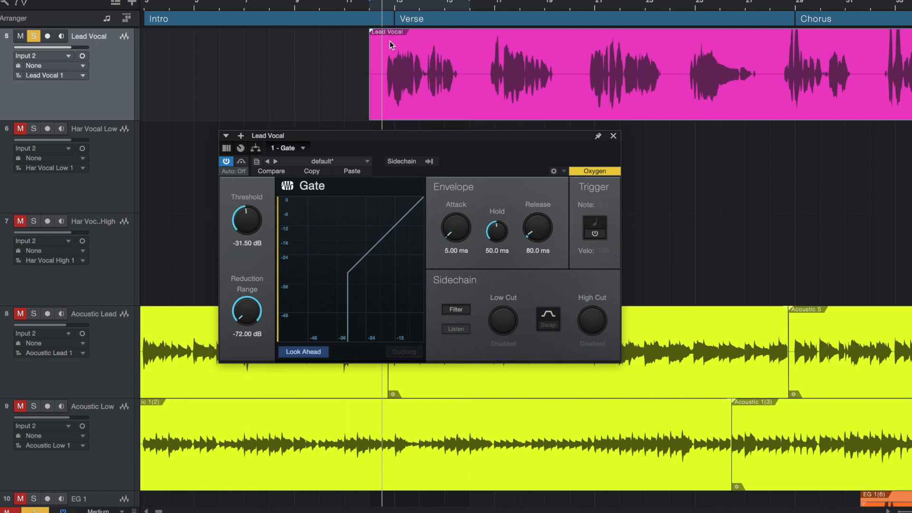
{"action": "left_click", "coordinate": [372, 3]}
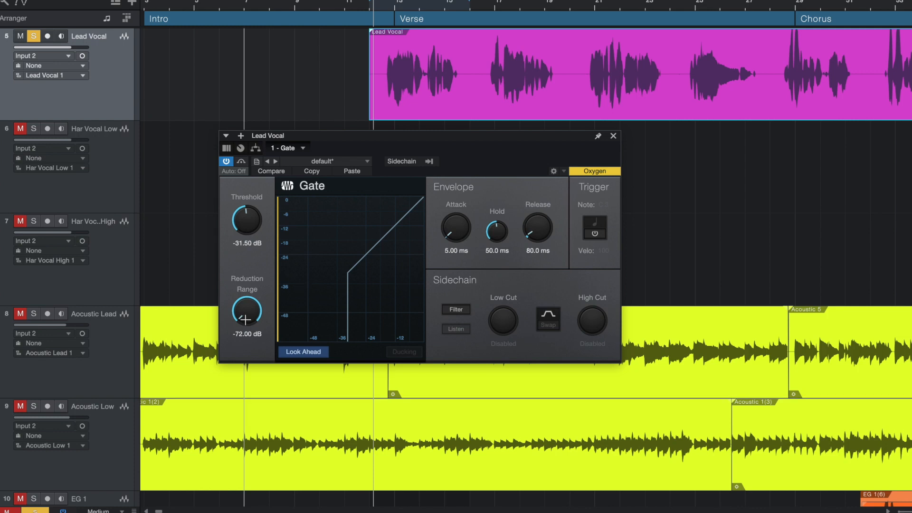
Step: Set the Gate's reduction range to -25.92 dB and listen to the first vocal phrase
{"action": "left_click_drag", "start_coordinate": [246, 311], "coordinate": [265, 261]}
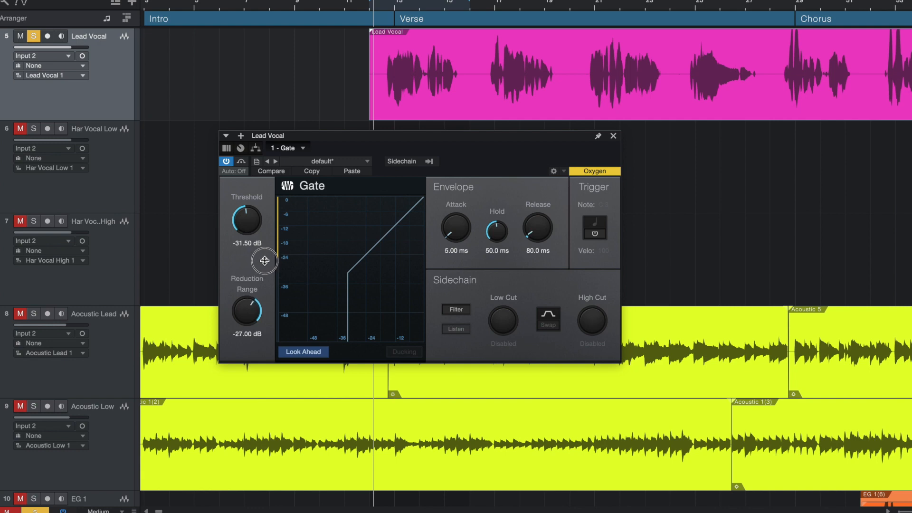
{"action": "left_click_drag", "start_coordinate": [247, 311], "coordinate": [247, 309]}
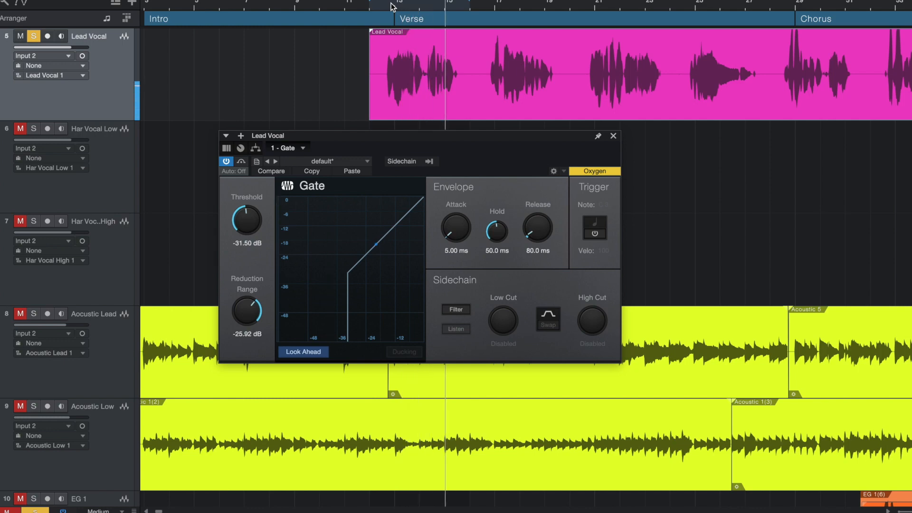
{"action": "key", "text": "space"}
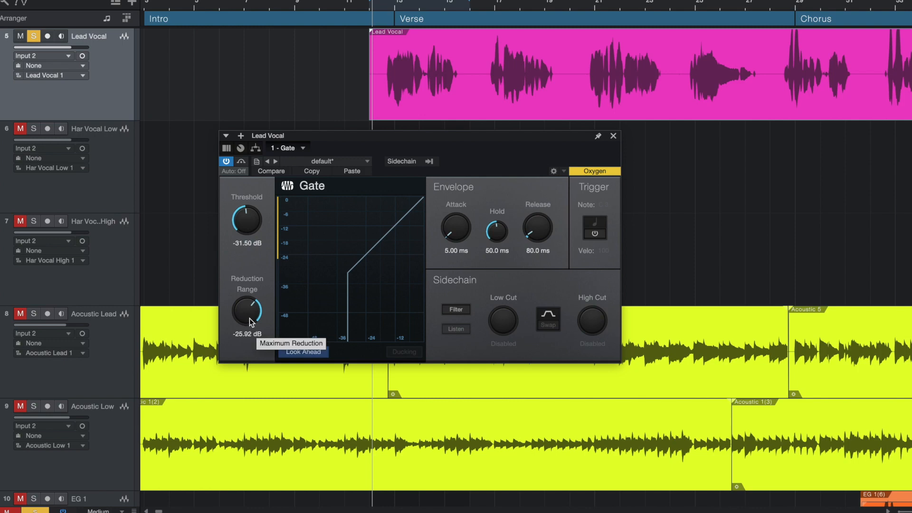
Step: Try a reduction range of -67.68 dB, set it to -11.16 dB, and play the vocal
{"action": "left_click_drag", "start_coordinate": [246, 318], "coordinate": [245, 380]}
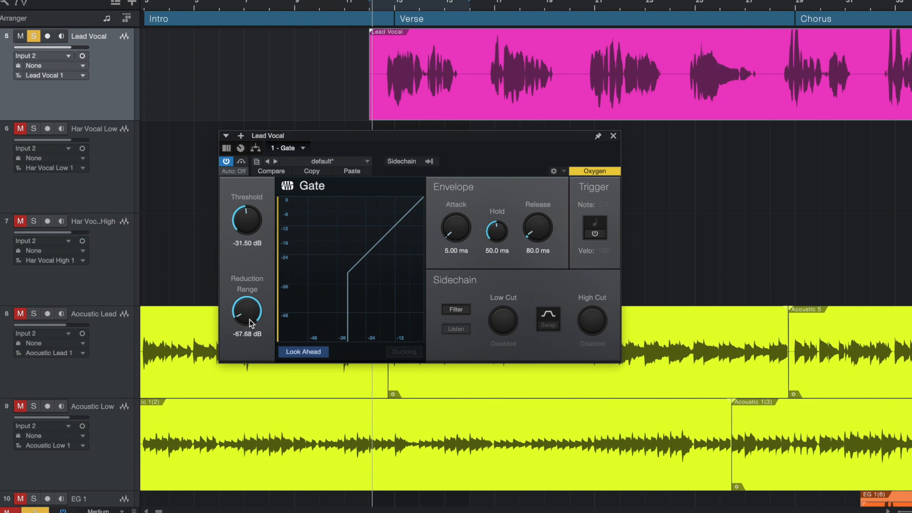
{"action": "mouse_move", "coordinate": [248, 316]}
{"action": "left_mouse_down"}
{"action": "mouse_move", "coordinate": [264, 247]}
{"action": "mouse_move", "coordinate": [236, 324]}
{"action": "left_mouse_up"}
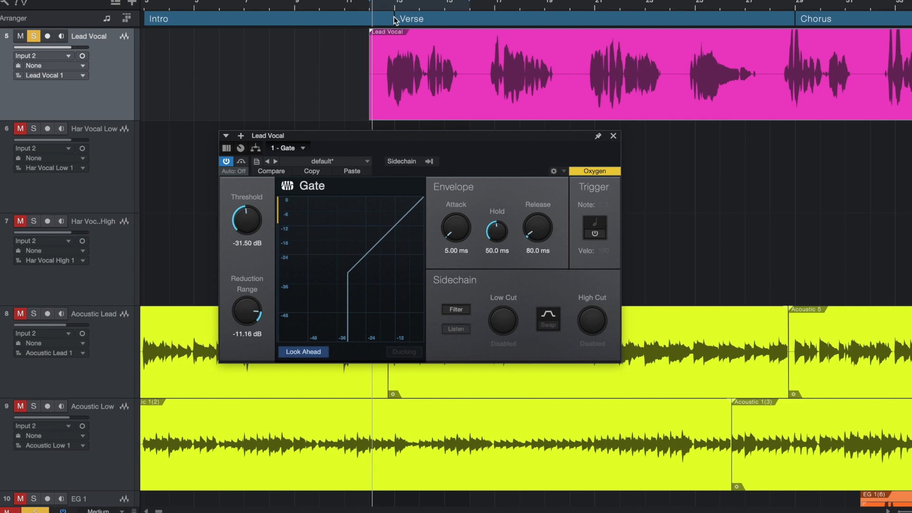
{"action": "key", "text": "space"}
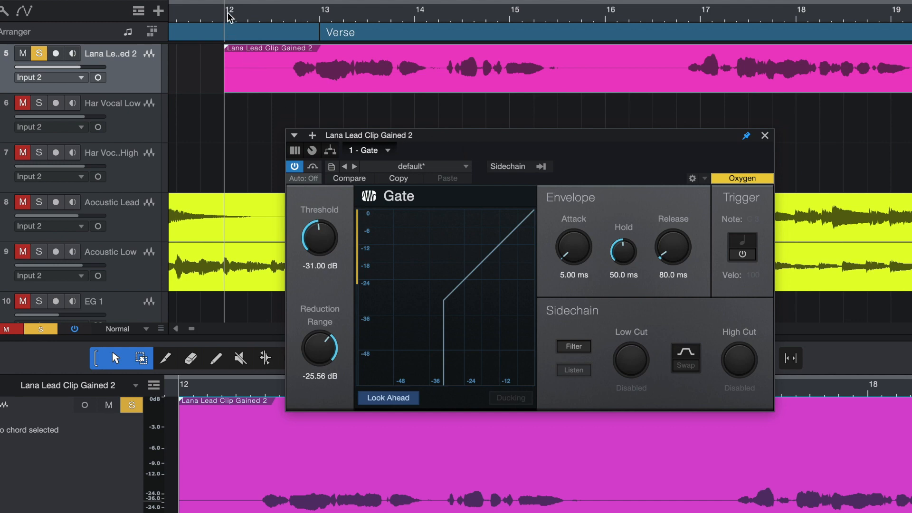
Step: Try to split the quiet section before the first phrase of the clip-gained lead vocal into its own event
{"action": "left_click_drag", "start_coordinate": [229, 16], "coordinate": [230, 28]}
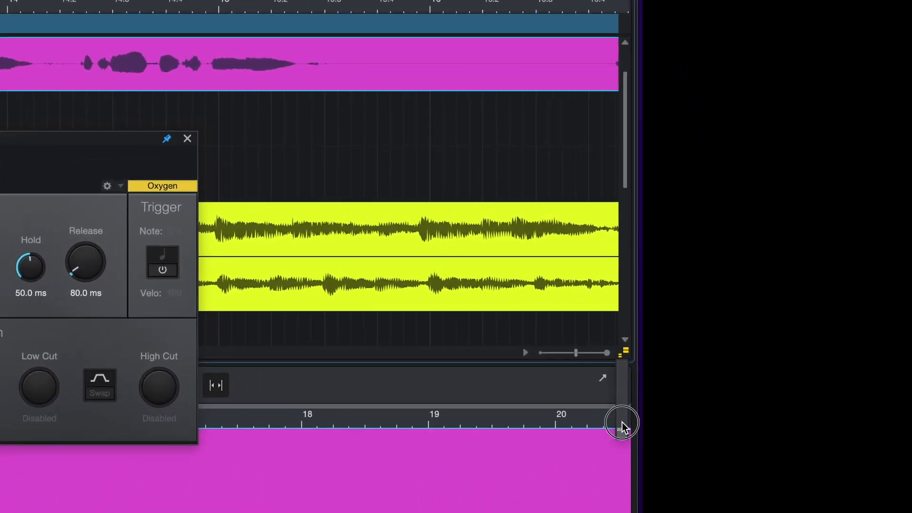
{"action": "left_click_drag", "start_coordinate": [623, 426], "coordinate": [622, 349]}
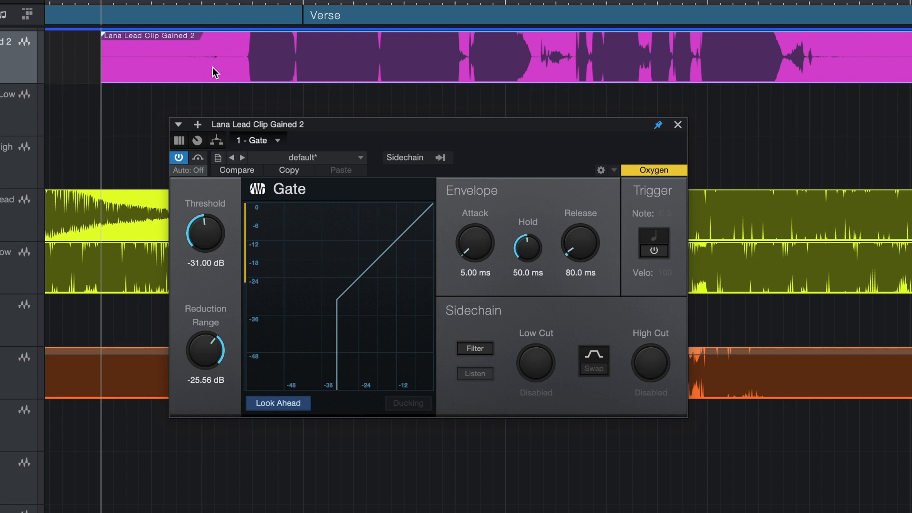
{"action": "key", "text": "3"}
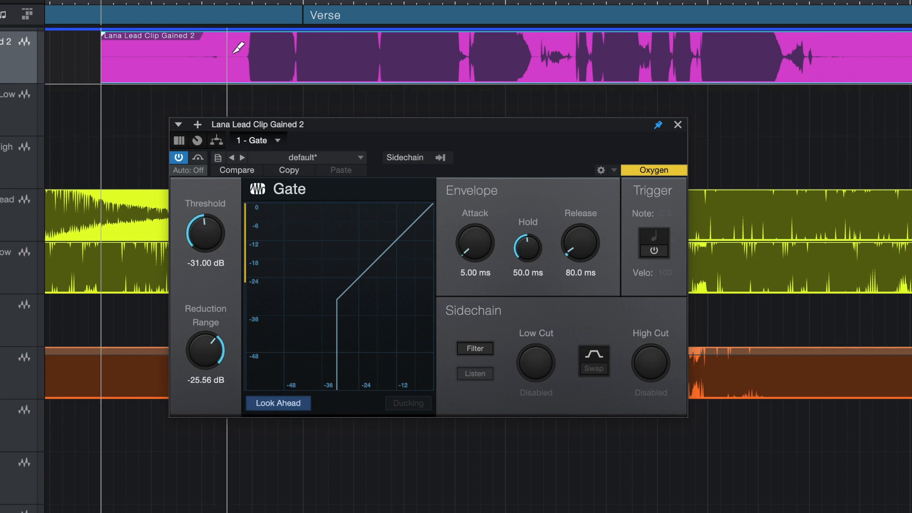
{"action": "left_click", "coordinate": [240, 48]}
{"action": "left_click", "coordinate": [164, 52]}
{"action": "key", "text": "1"}
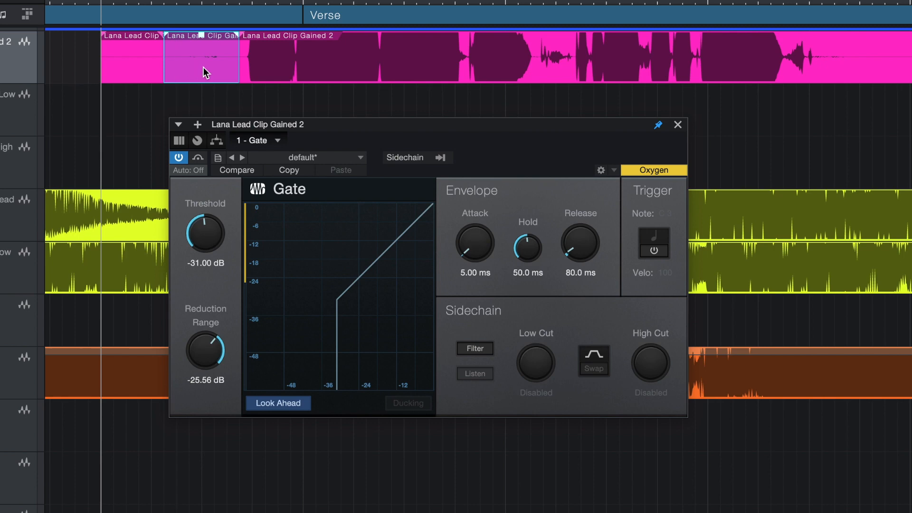
{"action": "key", "text": "ctrl+z"}
{"action": "key", "text": "ctrl+z"}
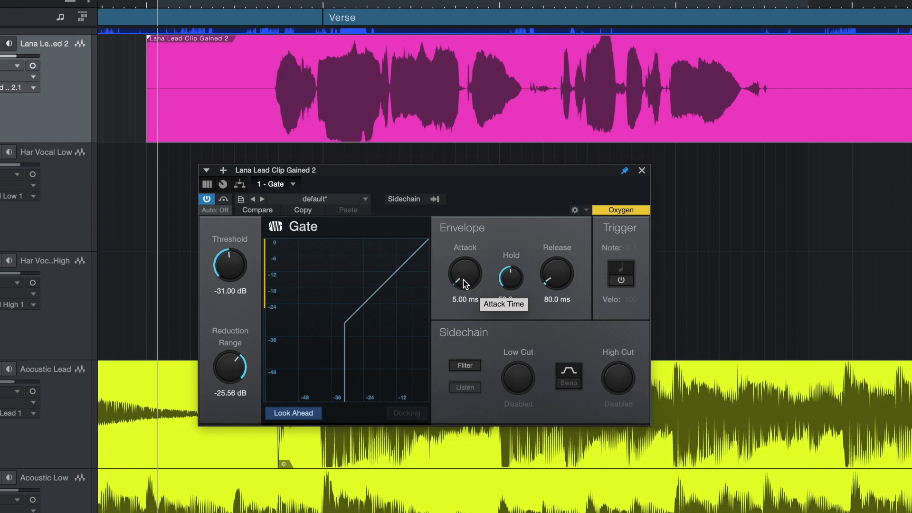
Step: Raise the Gate's attack time to 310.0 ms and play the vocal phrase
{"action": "left_click_drag", "start_coordinate": [470, 283], "coordinate": [488, 217]}
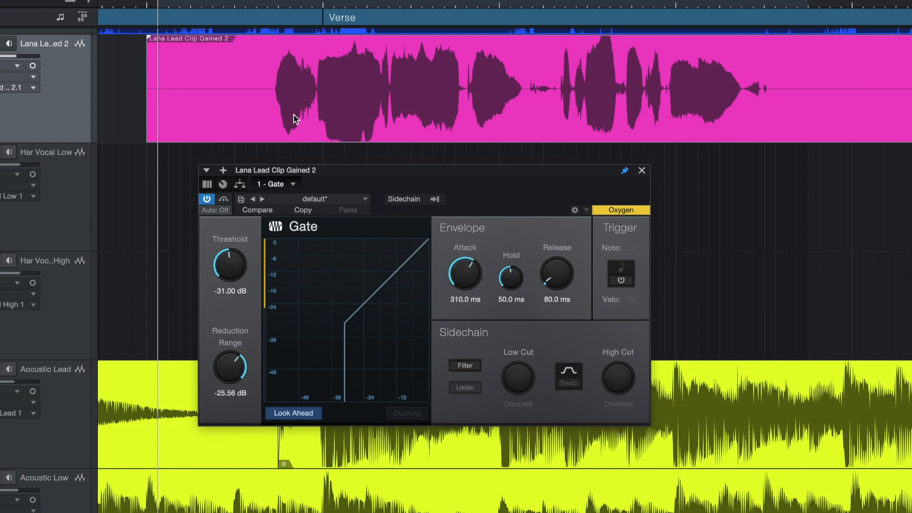
{"action": "key", "text": "space"}
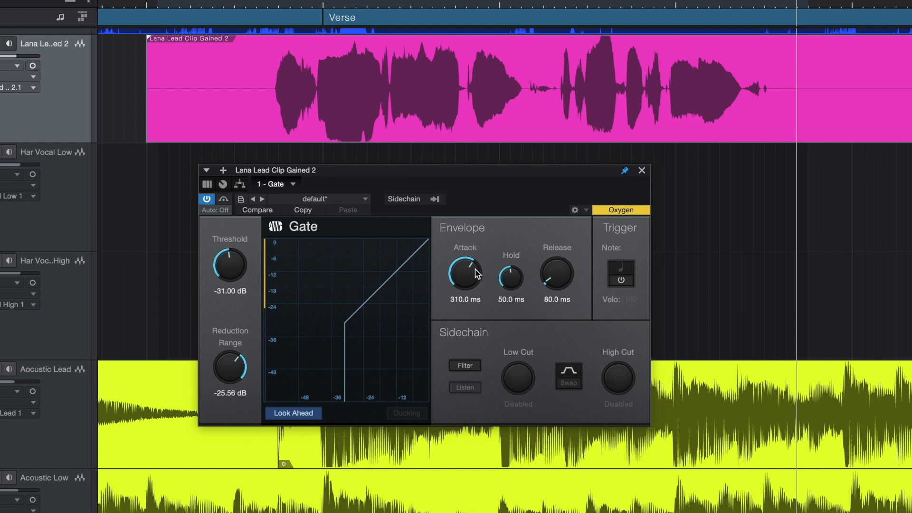
Step: Set the Gate's attack time to 5.00 ms and play the vocal from before the first phrase
{"action": "left_click_drag", "start_coordinate": [460, 285], "coordinate": [466, 364]}
{"action": "left_click", "coordinate": [202, 4]}
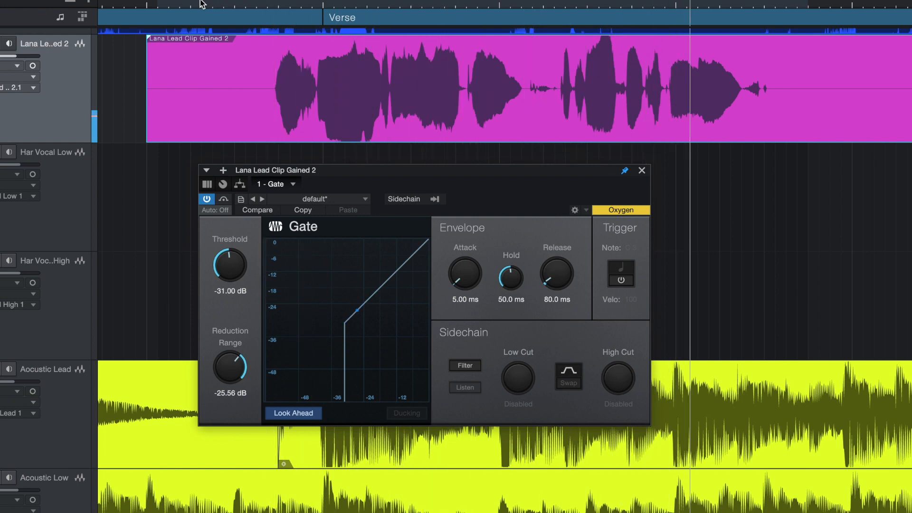
{"action": "key", "text": "space"}
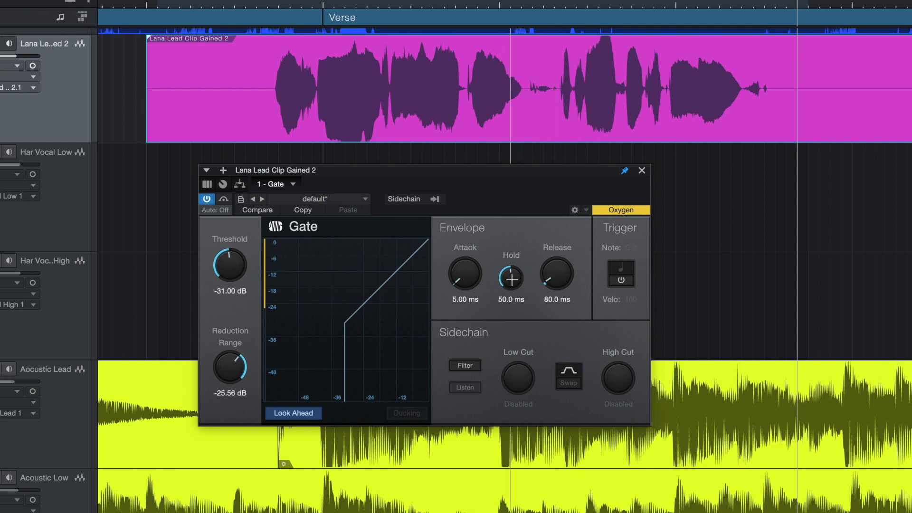
Step: Try the Gate's hold time at 1.00 ms and set it to 108.2 ms
{"action": "left_click_drag", "start_coordinate": [512, 280], "coordinate": [525, 320]}
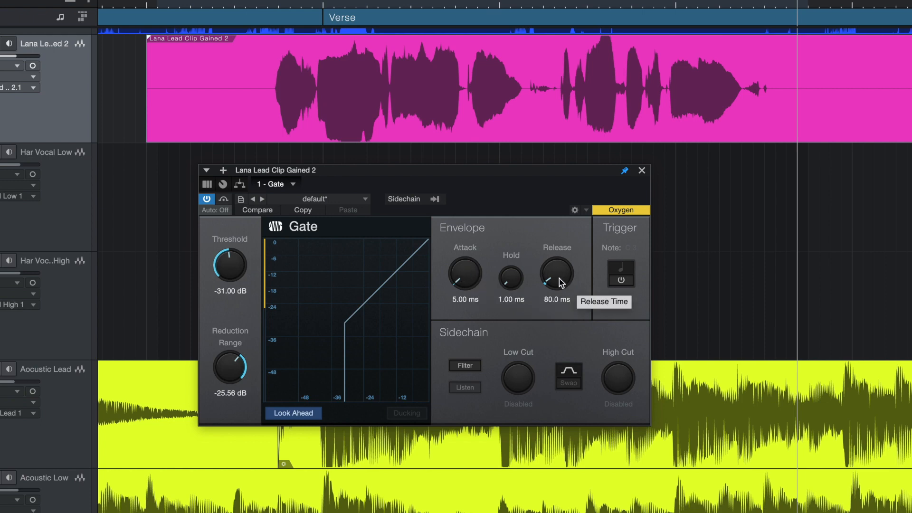
{"action": "left_click_drag", "start_coordinate": [513, 283], "coordinate": [545, 235]}
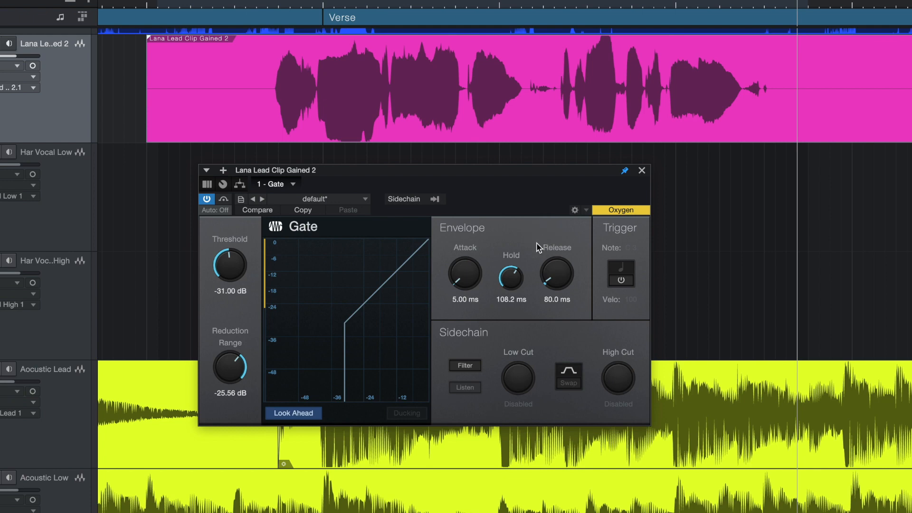
Step: Raise the Gate's hold time to 1.00 s and play the vocal from before the first phrase
{"action": "left_click", "coordinate": [212, 8]}
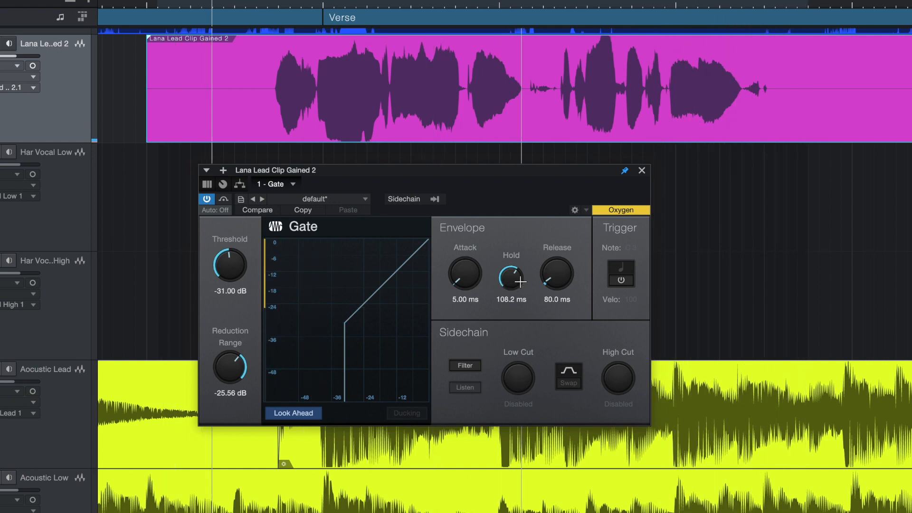
{"action": "left_click_drag", "start_coordinate": [509, 285], "coordinate": [517, 230]}
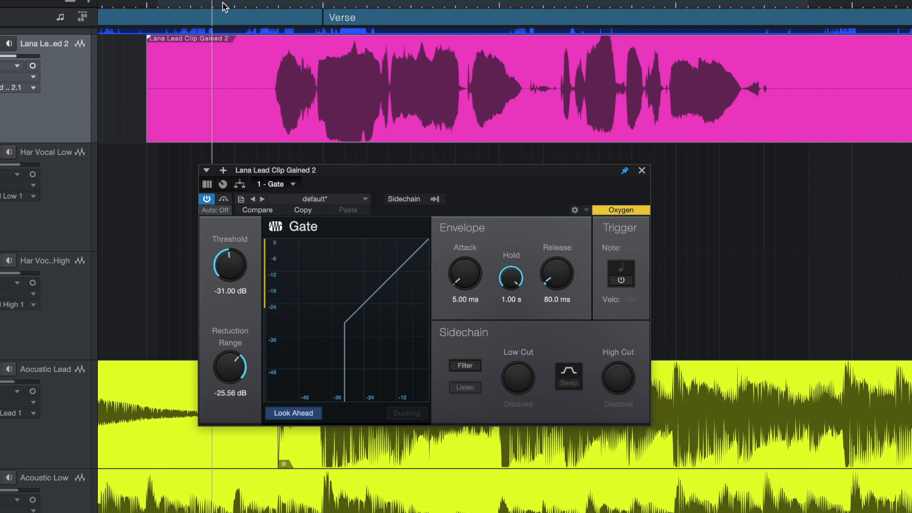
{"action": "key", "text": "space"}
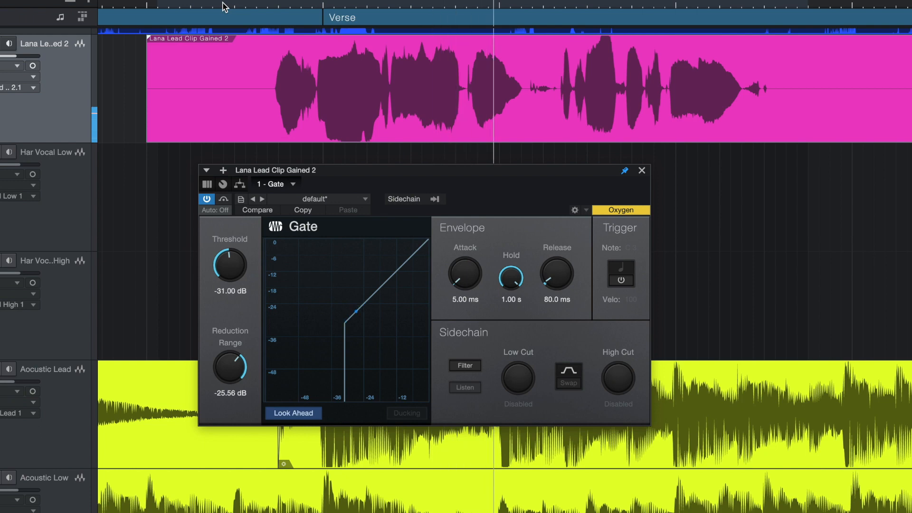
{"action": "key", "text": "space"}
{"action": "key", "text": "space"}
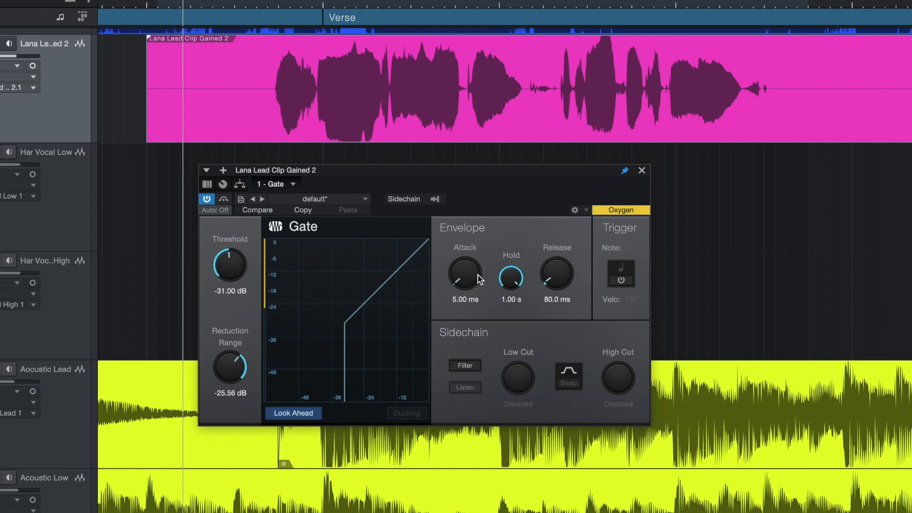
Step: Set the Gate's hold time to 2.51 ms and its release time to 1.23 s, checking the vocal in playback
{"action": "left_click_drag", "start_coordinate": [509, 282], "coordinate": [511, 434]}
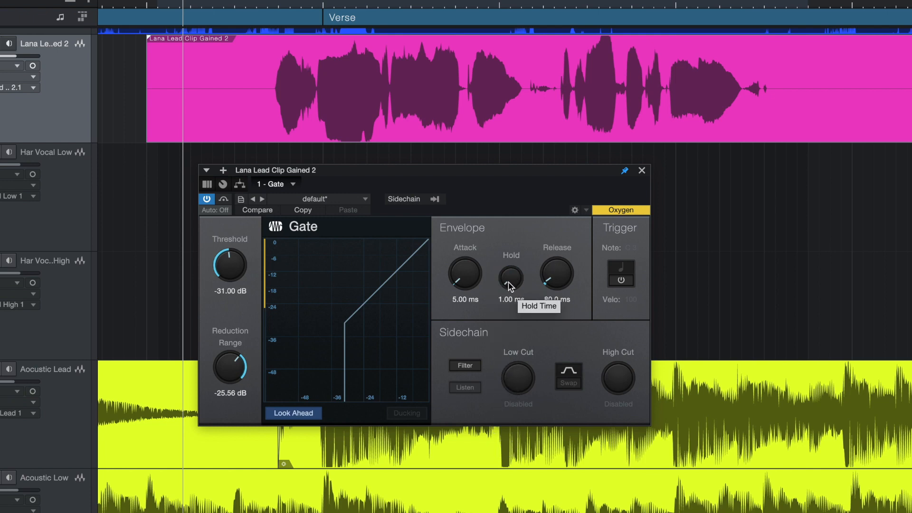
{"action": "left_click_drag", "start_coordinate": [509, 282], "coordinate": [518, 280]}
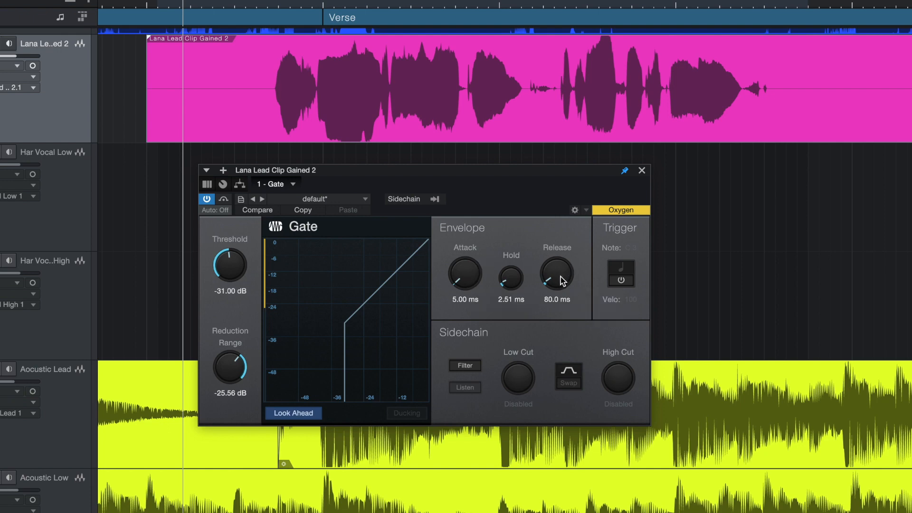
{"action": "left_click_drag", "start_coordinate": [560, 279], "coordinate": [580, 215]}
{"action": "left_click_drag", "start_coordinate": [558, 274], "coordinate": [554, 281]}
{"action": "key", "text": "space"}
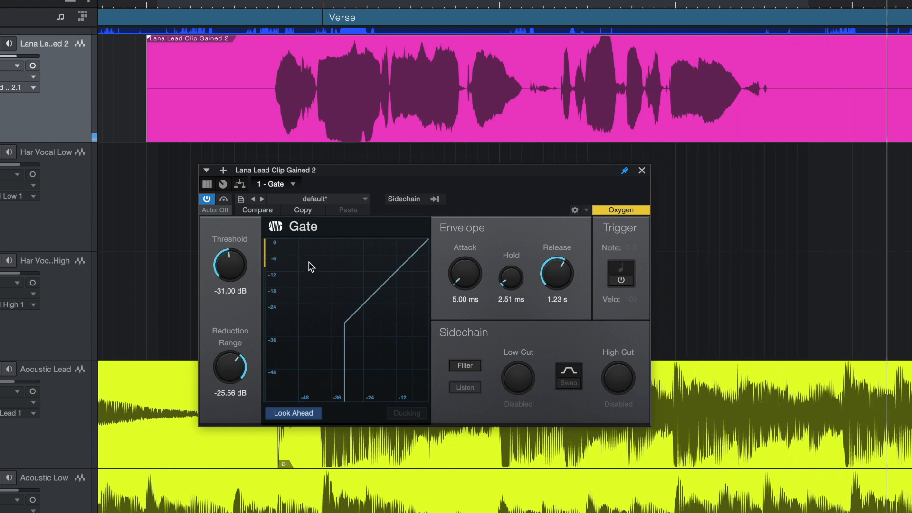
{"action": "left_click", "coordinate": [654, 4]}
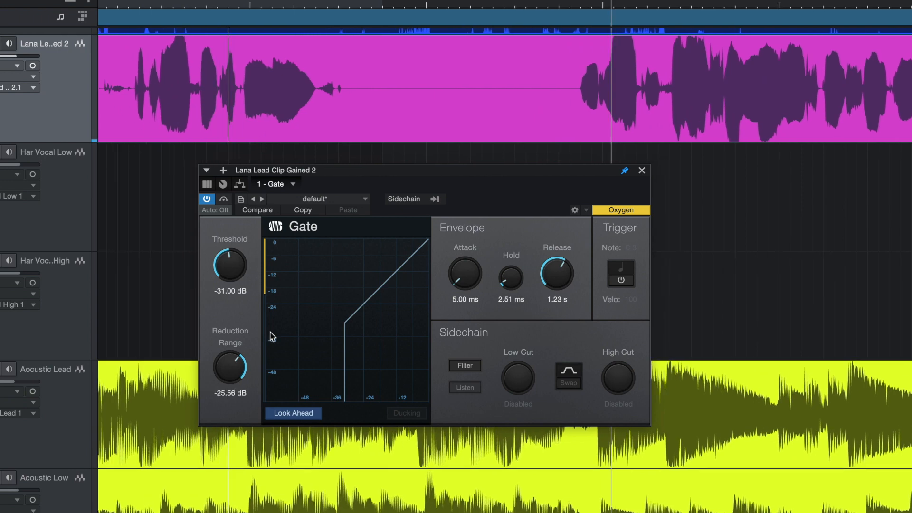
Step: Lower the Gate's release time to 129.7 ms and play the vocal around the first phrase
{"action": "scroll", "coordinate": [573, 64], "scroll_direction": "left", "scroll_amount": 10}
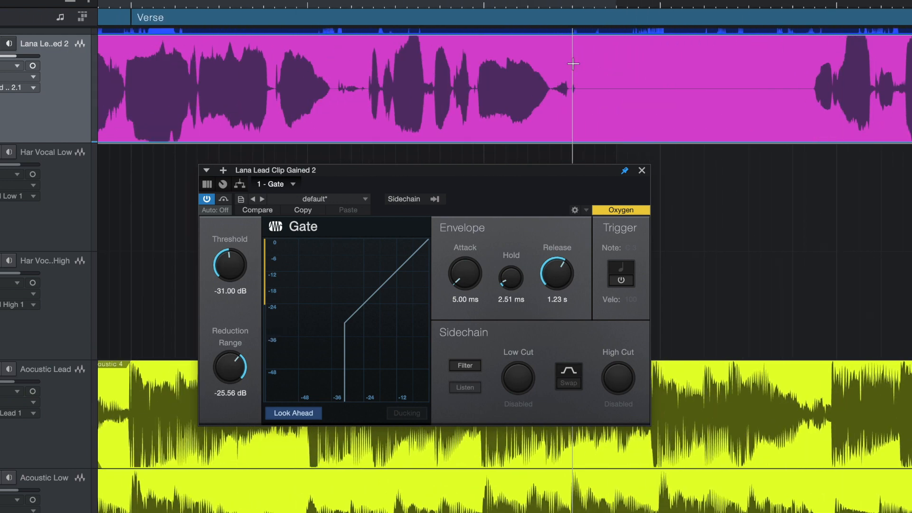
{"action": "left_click", "coordinate": [399, 3]}
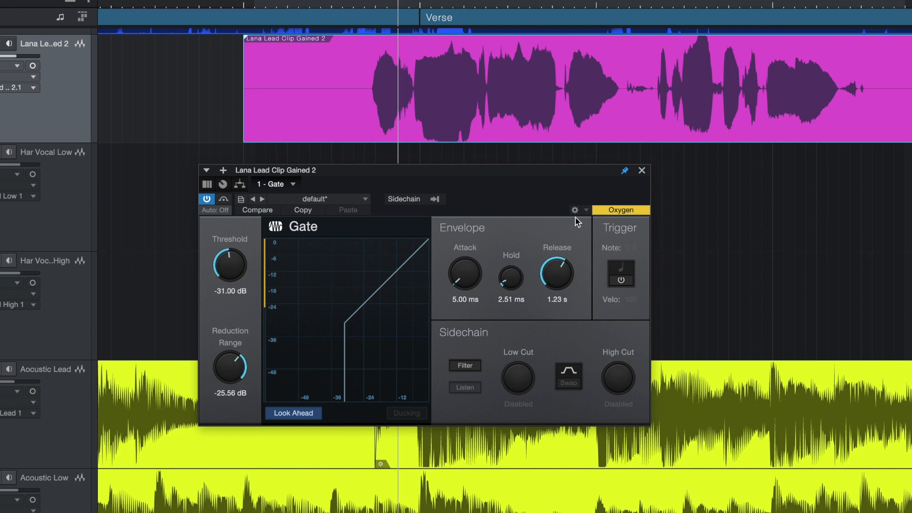
{"action": "left_click_drag", "start_coordinate": [555, 276], "coordinate": [555, 356]}
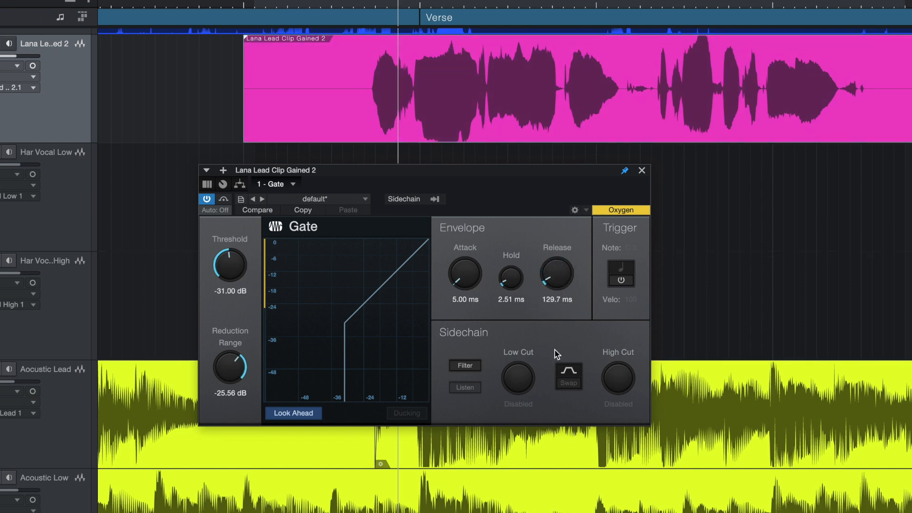
{"action": "left_click", "coordinate": [651, 2]}
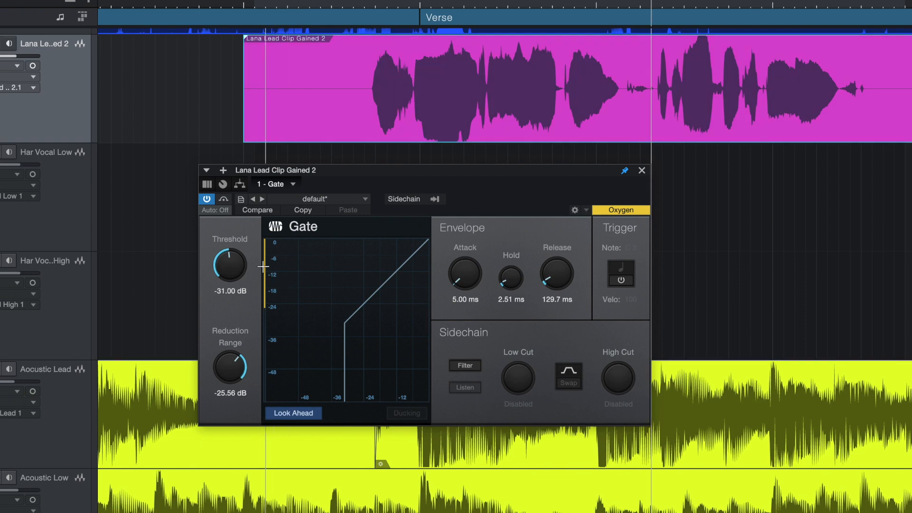
{"action": "key", "text": "space"}
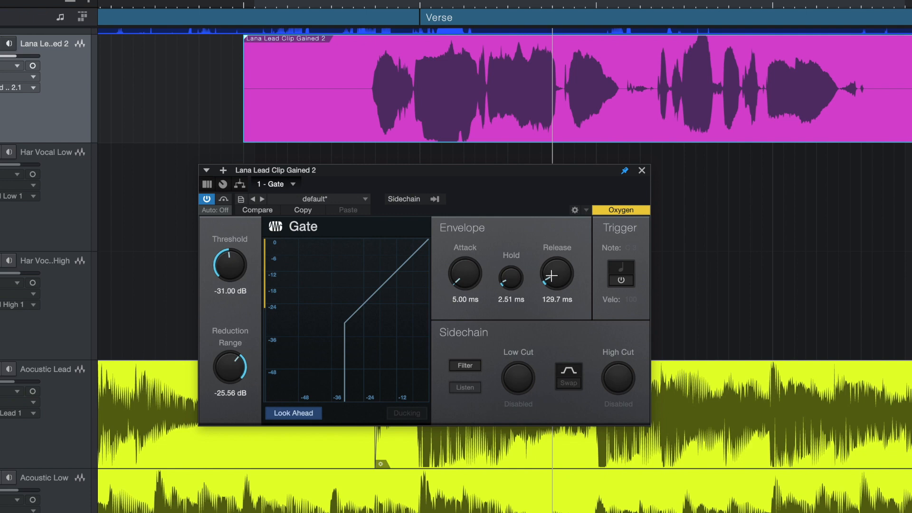
Step: Set the Gate's hold to 16.2 ms and release to 408.3 ms, and play the vocal from just before the first phrase
{"action": "left_click_drag", "start_coordinate": [551, 276], "coordinate": [560, 268]}
{"action": "left_click_drag", "start_coordinate": [510, 283], "coordinate": [521, 261]}
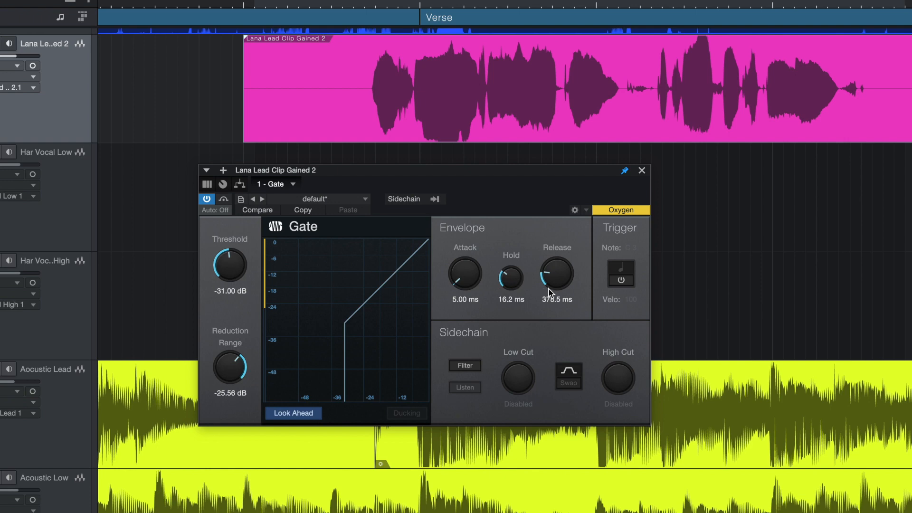
{"action": "left_click_drag", "start_coordinate": [558, 290], "coordinate": [559, 287]}
{"action": "left_click", "coordinate": [352, 3]}
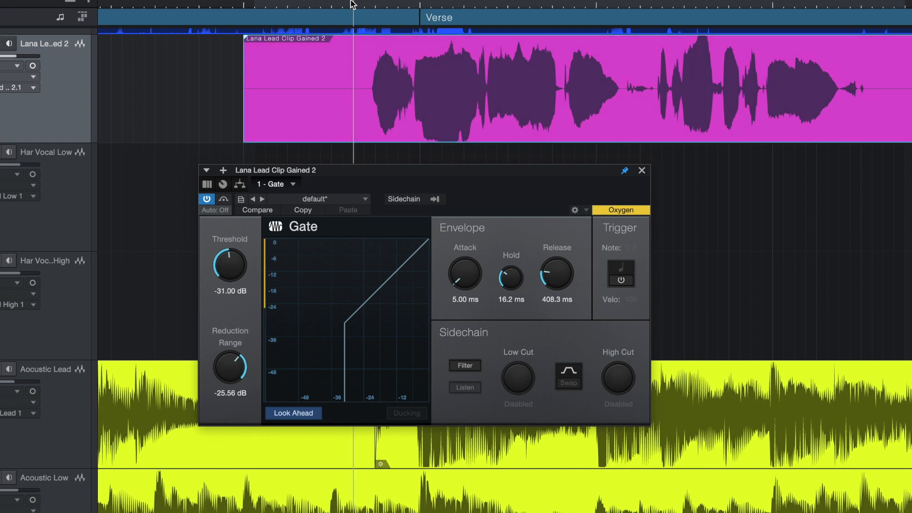
{"action": "key", "text": "space"}
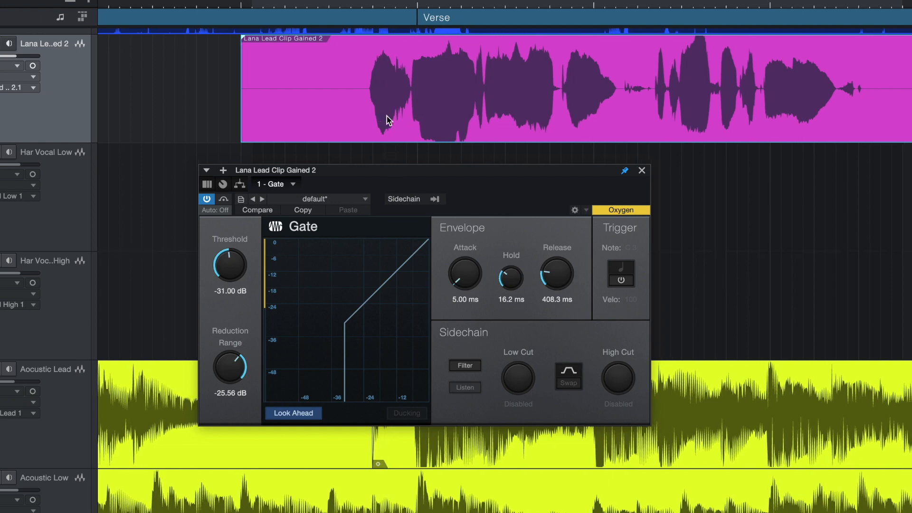
Step: Bypass the Gate and play the lead vocal from the start of its event to hear it ungated
{"action": "scroll", "coordinate": [388, 120], "scroll_direction": "right", "scroll_amount": 3}
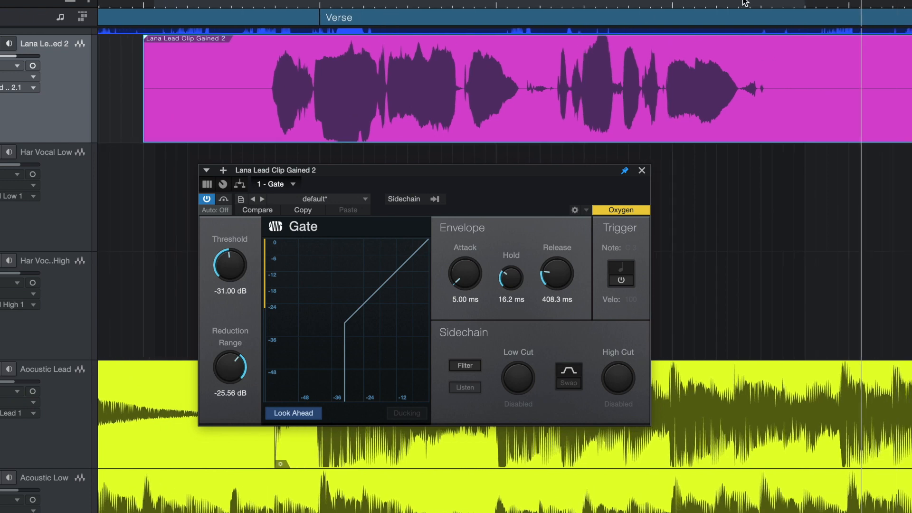
{"action": "scroll", "coordinate": [595, 82], "scroll_direction": "right", "scroll_amount": 8}
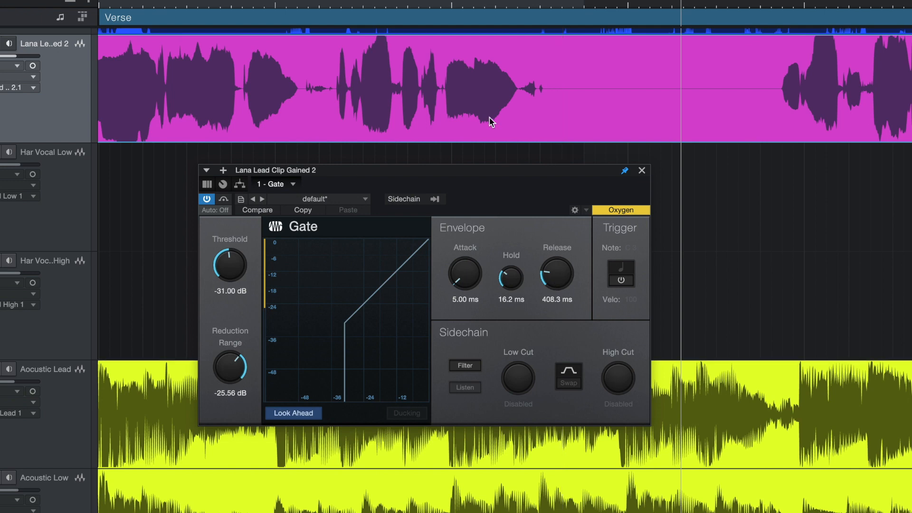
{"action": "scroll", "coordinate": [489, 118], "scroll_direction": "left", "scroll_amount": 6}
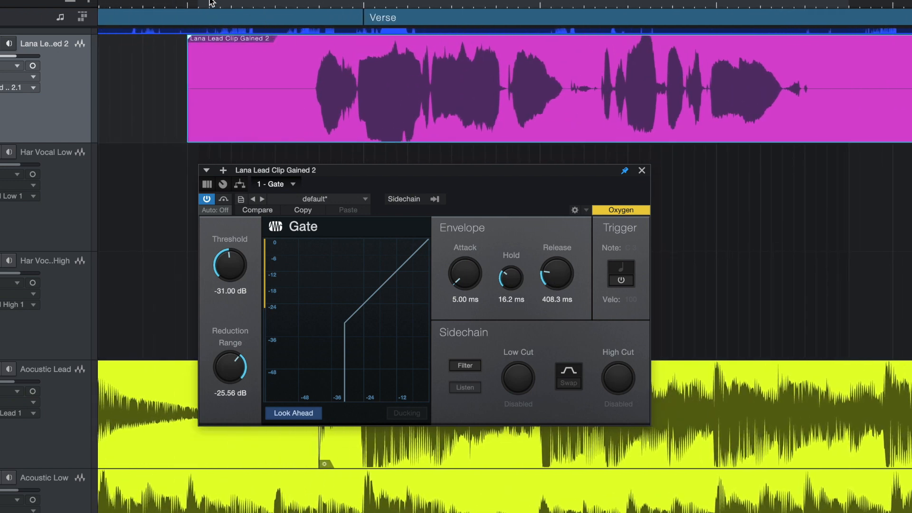
{"action": "left_click", "coordinate": [189, 5]}
{"action": "left_click", "coordinate": [207, 199]}
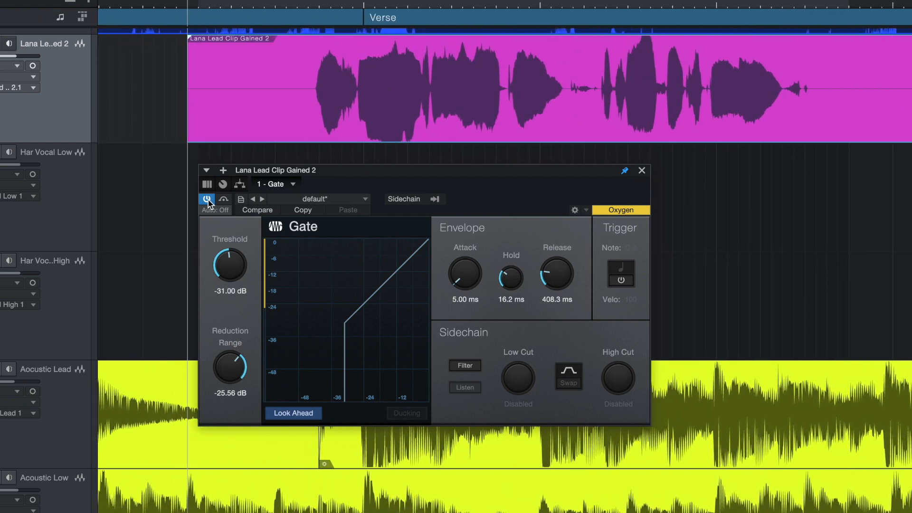
{"action": "key", "text": "space"}
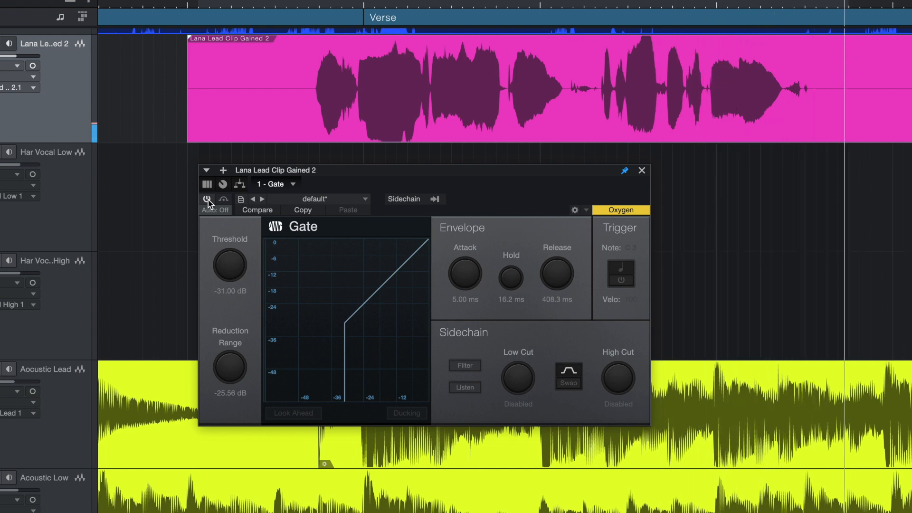
Step: Turn the Gate back on and replay the lead vocal from the start of its event for comparison
{"action": "left_click", "coordinate": [207, 199]}
{"action": "left_click", "coordinate": [189, 5]}
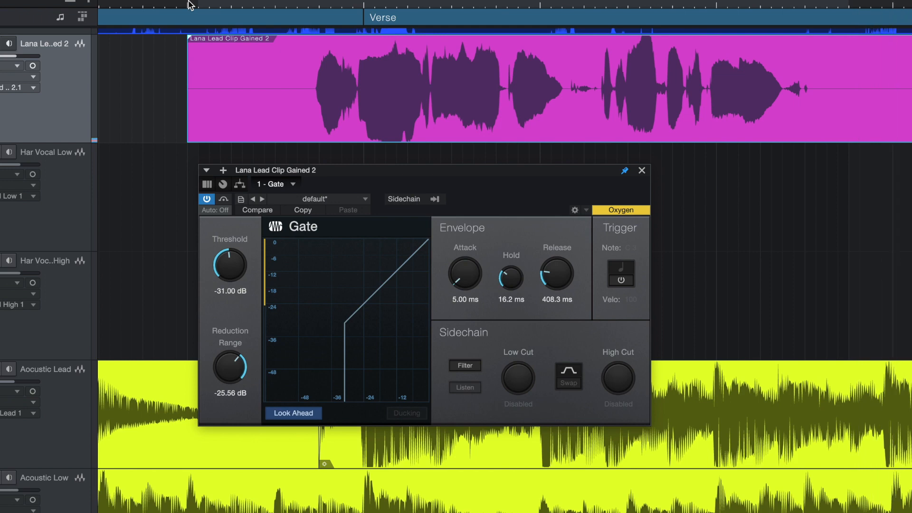
{"action": "left_click", "coordinate": [189, 5]}
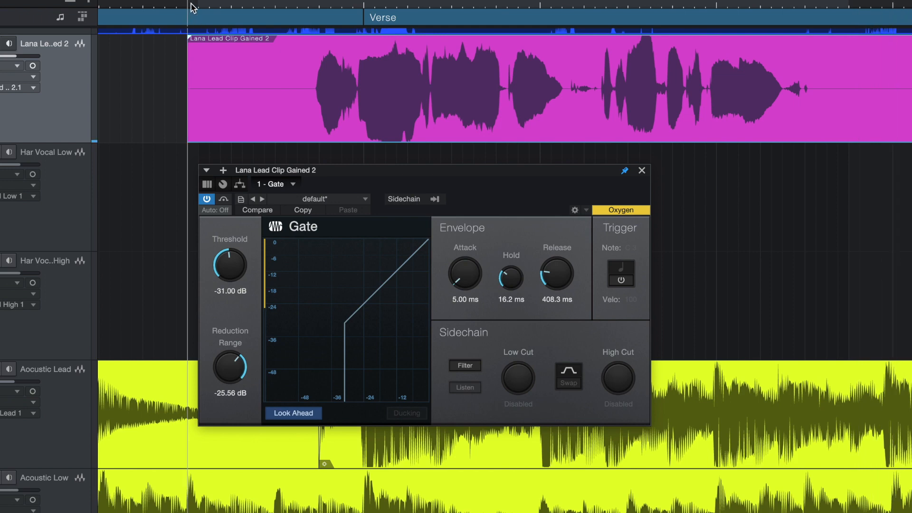